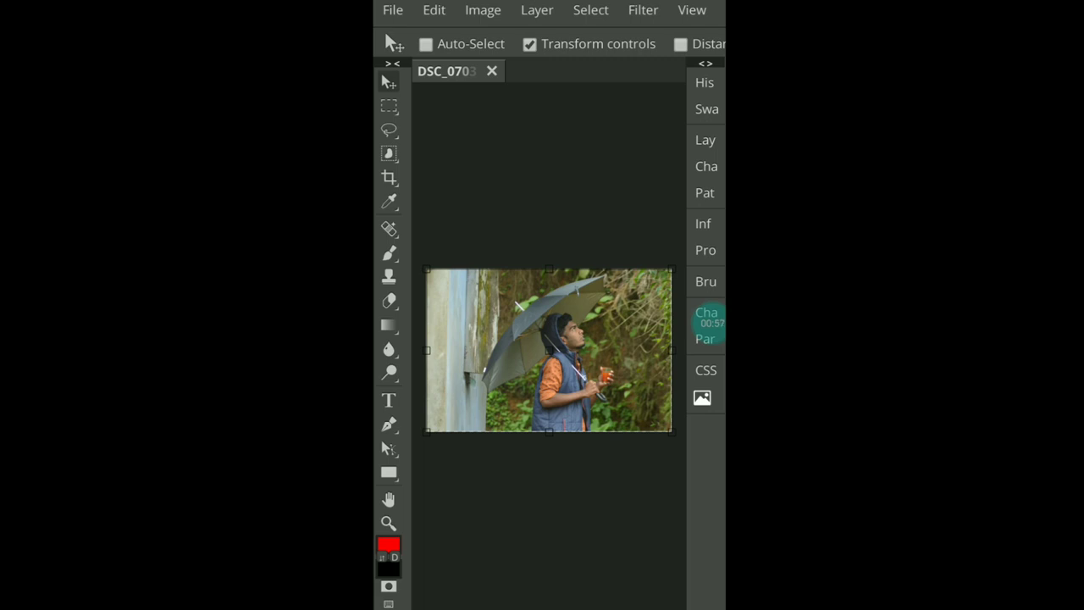
Step: Browse the Filter menu and Spot Healing tool variants without applying anything
{"action": "mouse_move", "coordinate": [389, 101]}
{"action": "left_mouse_down"}
{"action": "mouse_move", "coordinate": [449, 531]}
{"action": "mouse_move", "coordinate": [525, 491]}
{"action": "left_mouse_up"}
{"action": "left_click", "coordinate": [641, 9]}
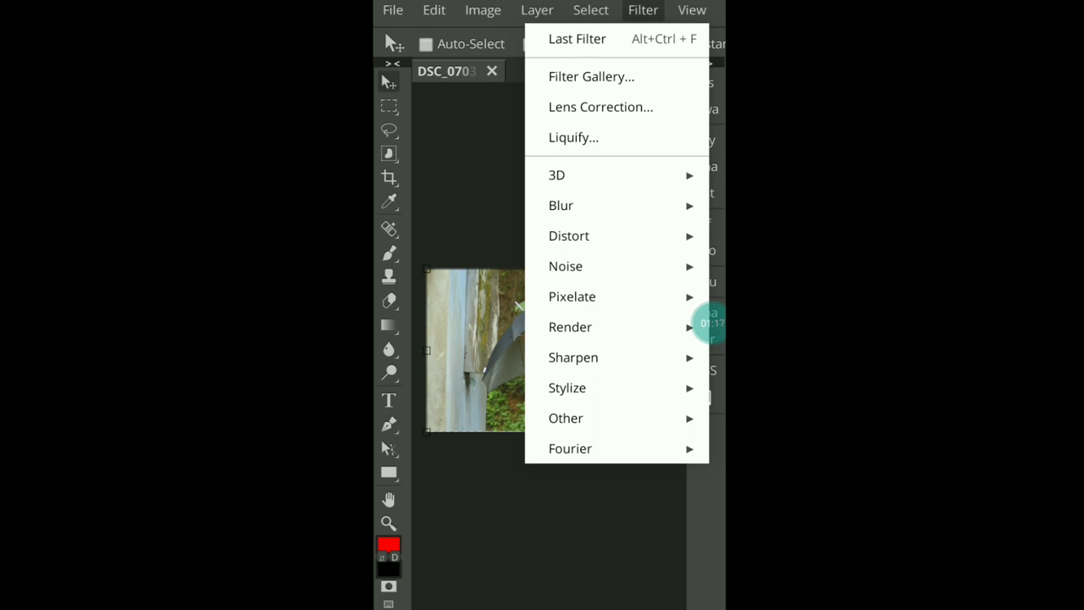
{"action": "left_click", "coordinate": [484, 209]}
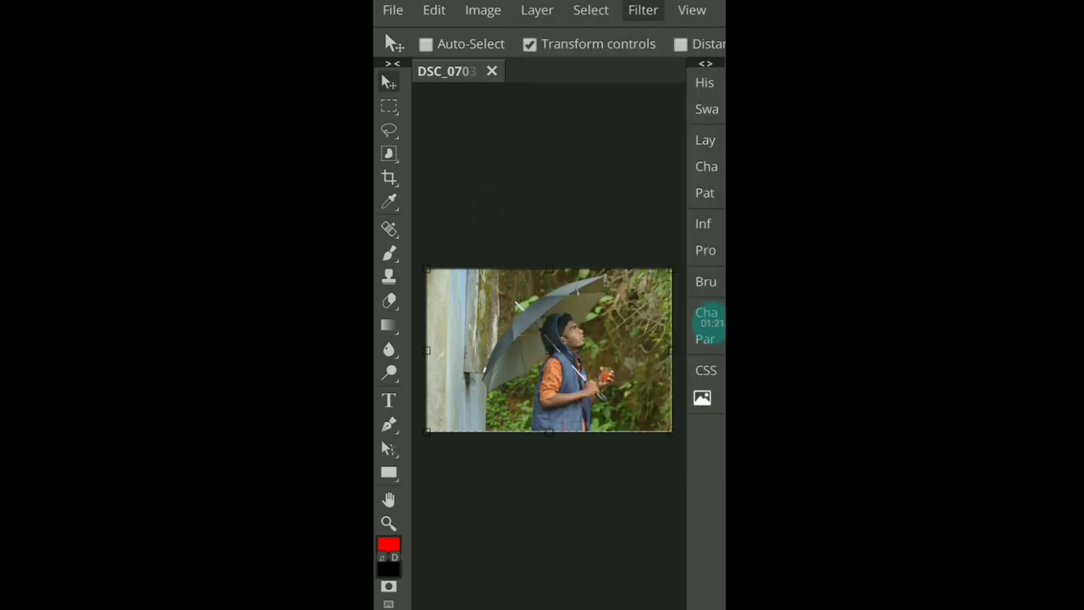
{"action": "left_click", "coordinate": [389, 229]}
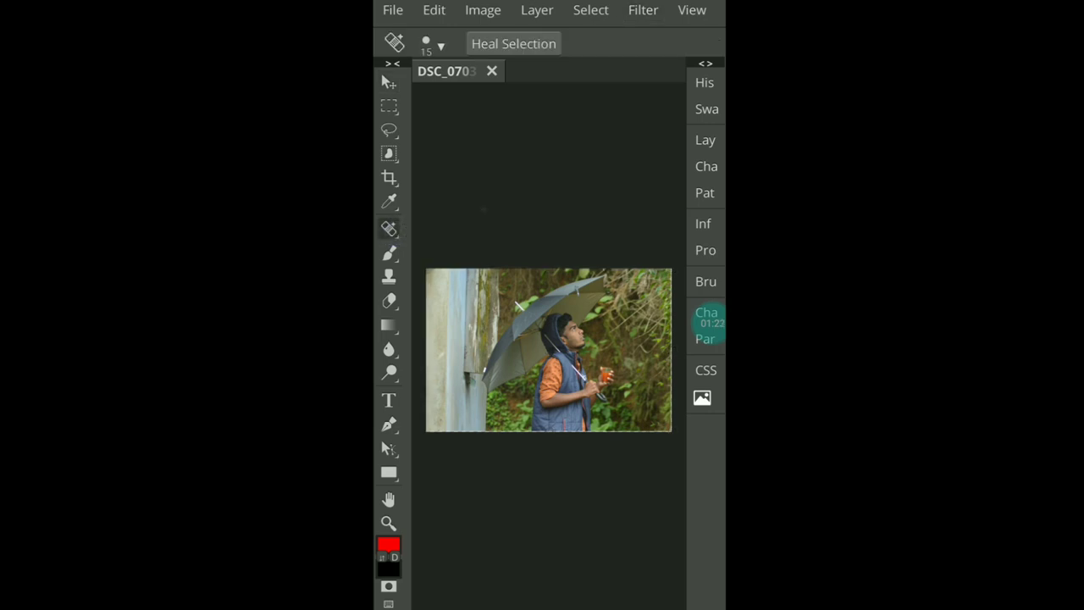
{"action": "left_click", "coordinate": [389, 229]}
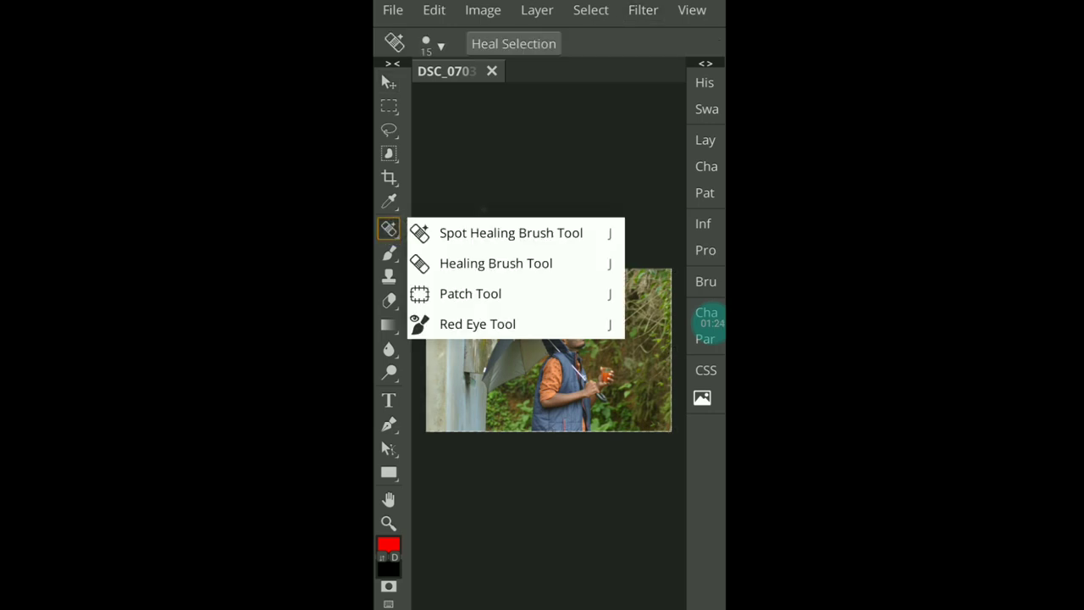
{"action": "left_click", "coordinate": [587, 168]}
Step: Select the Eraser tool and show the Layers list with Depth Map and Main
{"action": "left_click", "coordinate": [389, 300]}
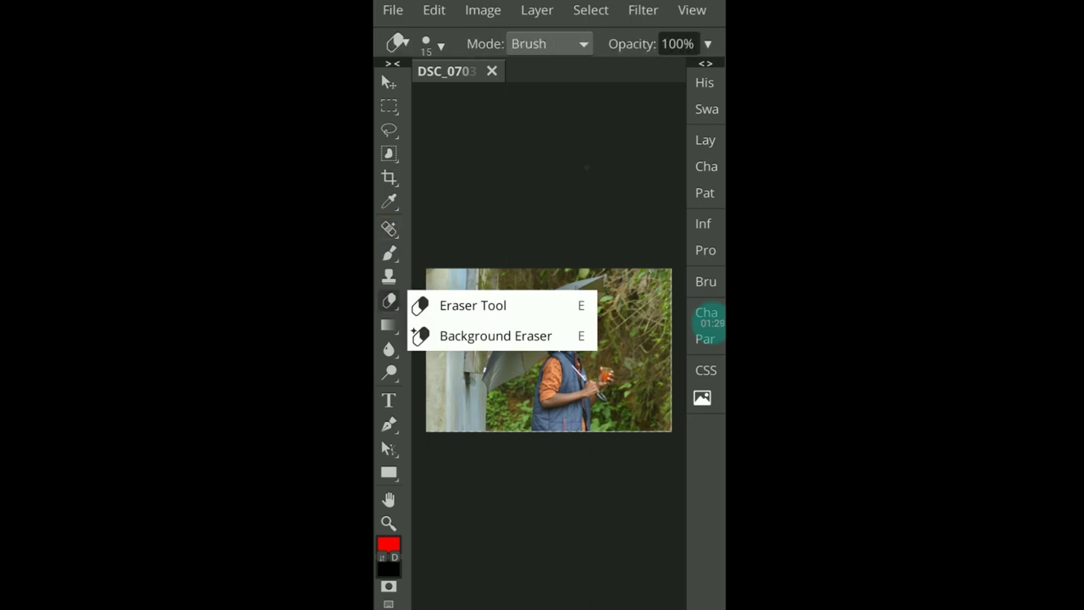
{"action": "left_click", "coordinate": [630, 209]}
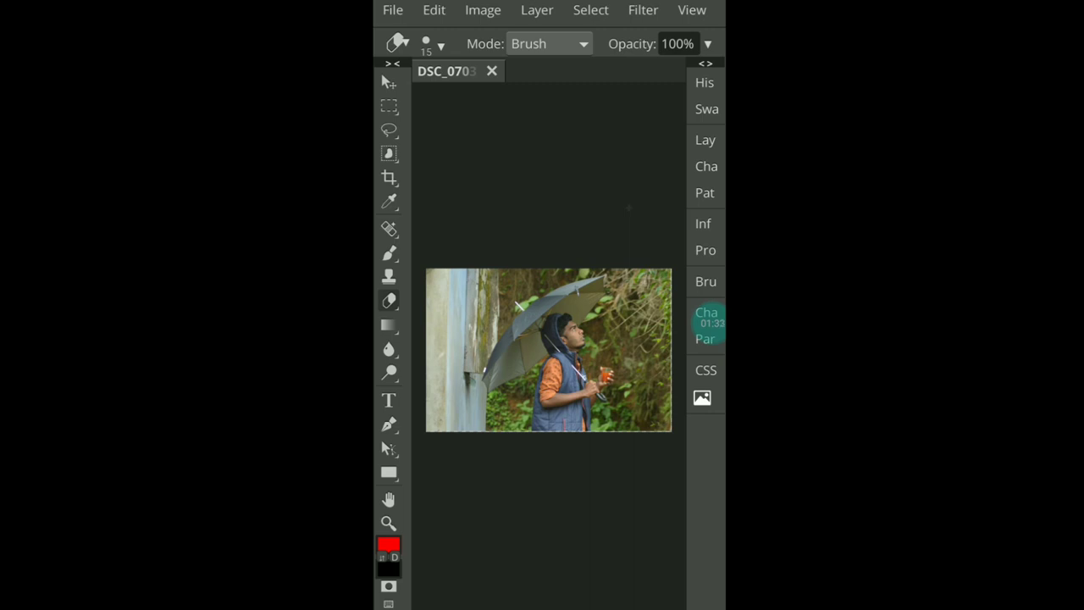
{"action": "left_click", "coordinate": [706, 140]}
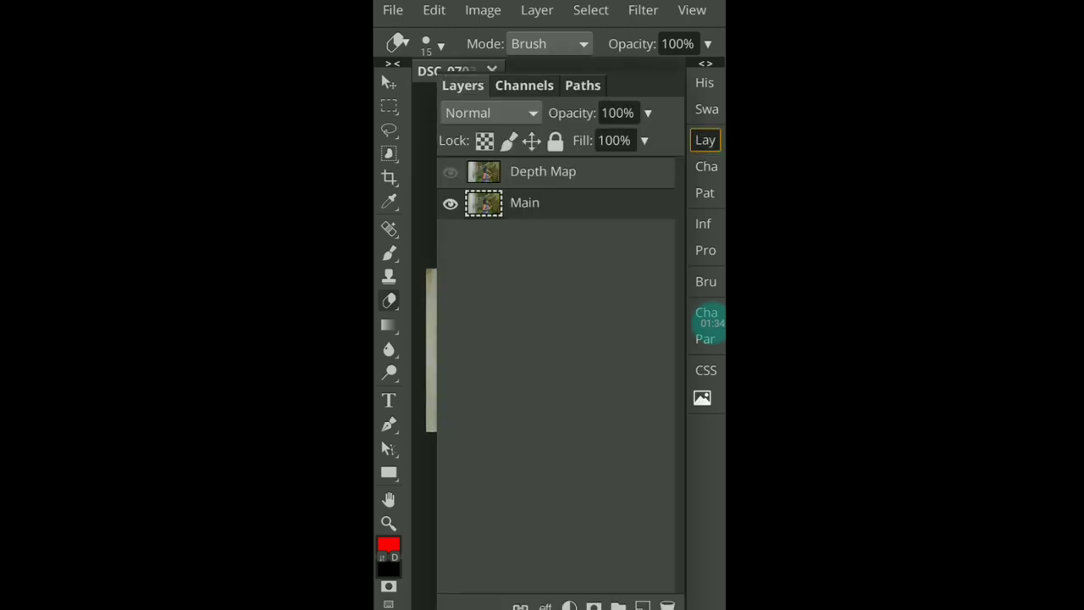
Step: Add a Hue/Saturation adjustment layer with Range set to Green and all values at 0
{"action": "left_click", "coordinate": [569, 607]}
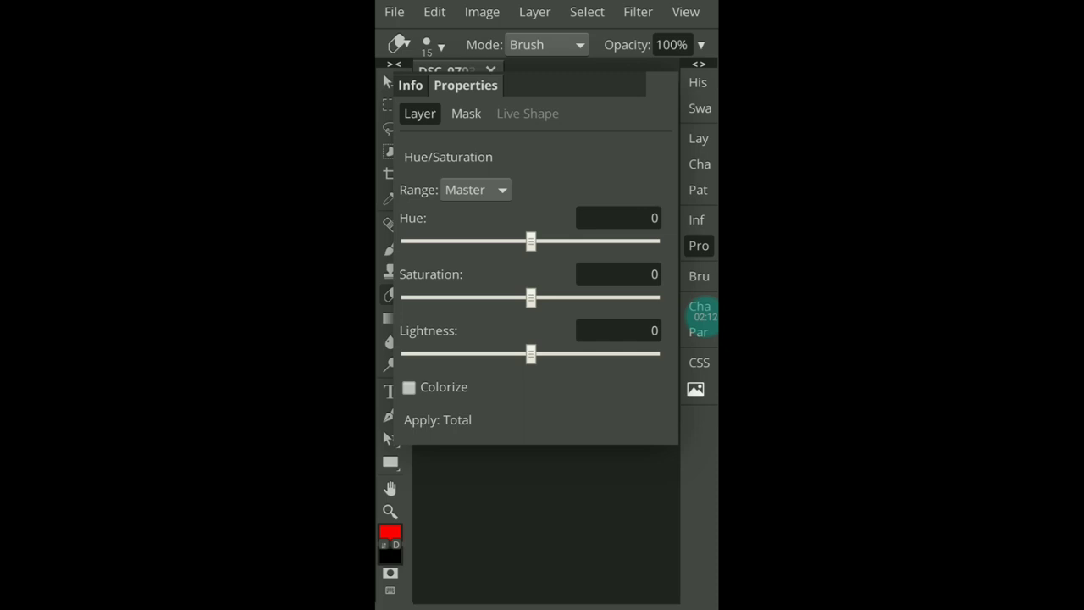
{"action": "left_click", "coordinate": [491, 183]}
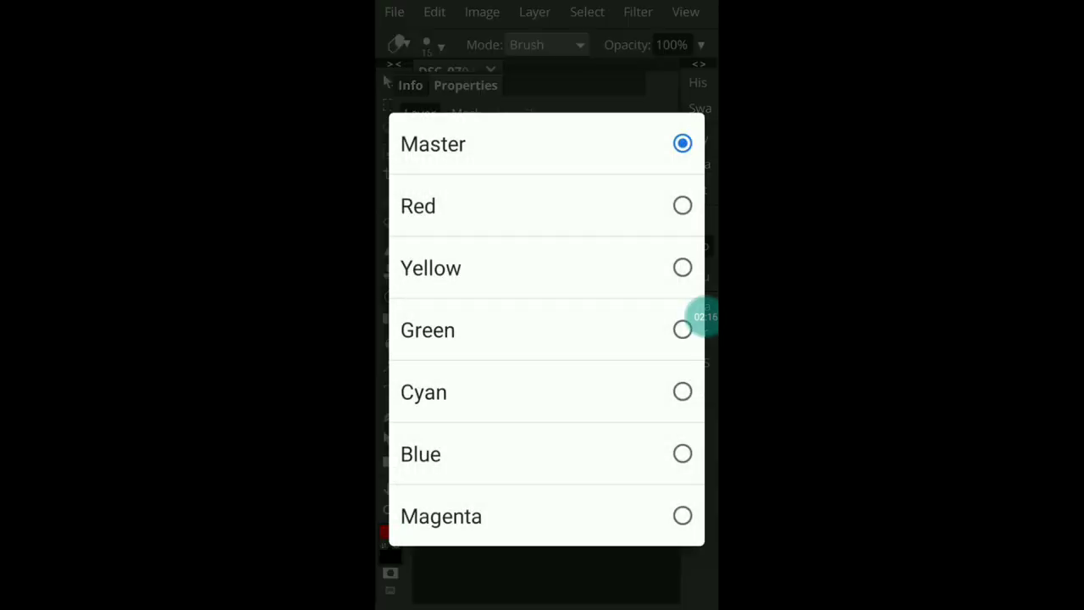
{"action": "left_click", "coordinate": [610, 330]}
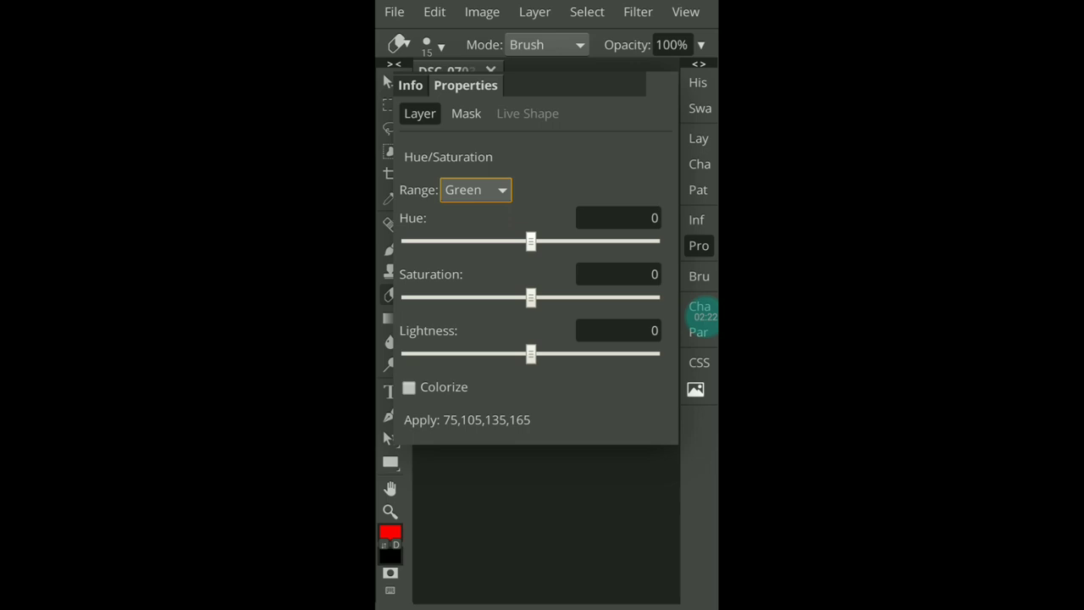
{"action": "left_click", "coordinate": [699, 138]}
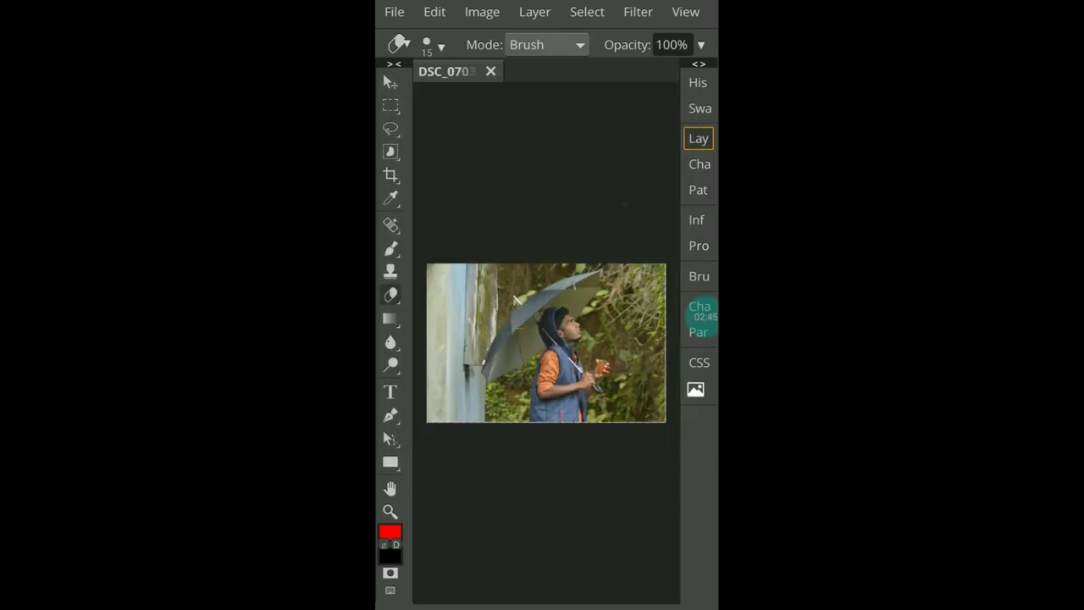
{"action": "scroll", "coordinate": [601, 322], "scroll_direction": "up", "scroll_amount": 3}
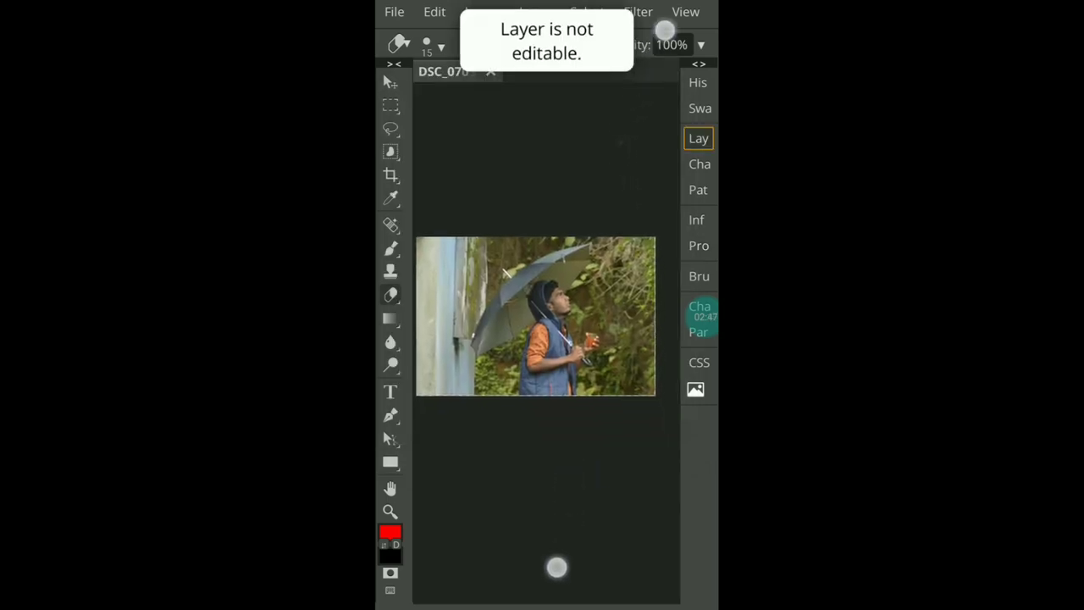
{"action": "scroll", "coordinate": [547, 320], "scroll_direction": "up", "scroll_amount": 3}
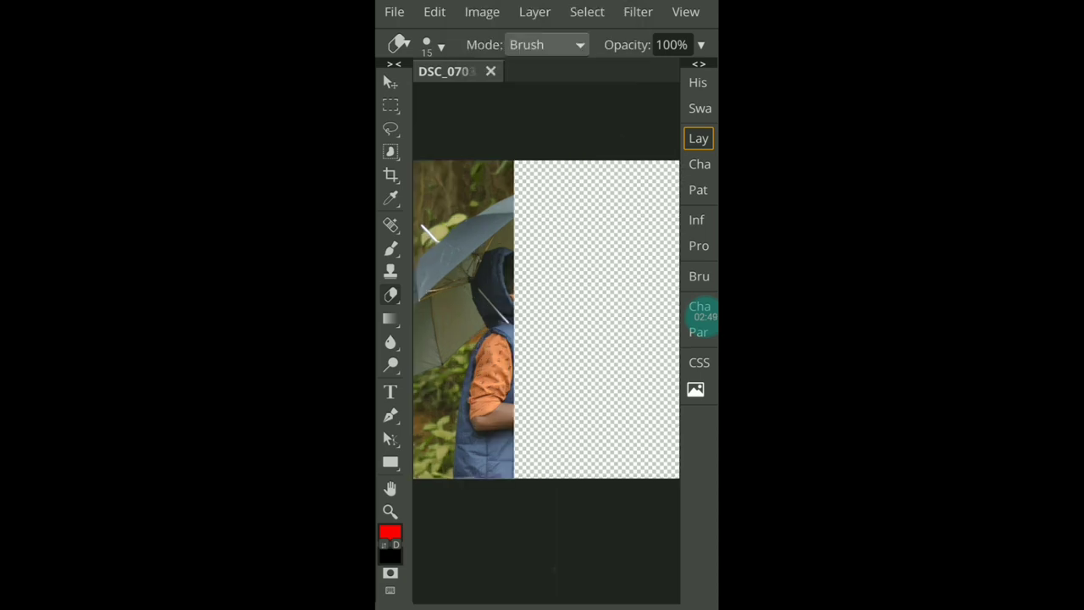
{"action": "scroll", "coordinate": [576, 305], "scroll_direction": "down", "scroll_amount": 1}
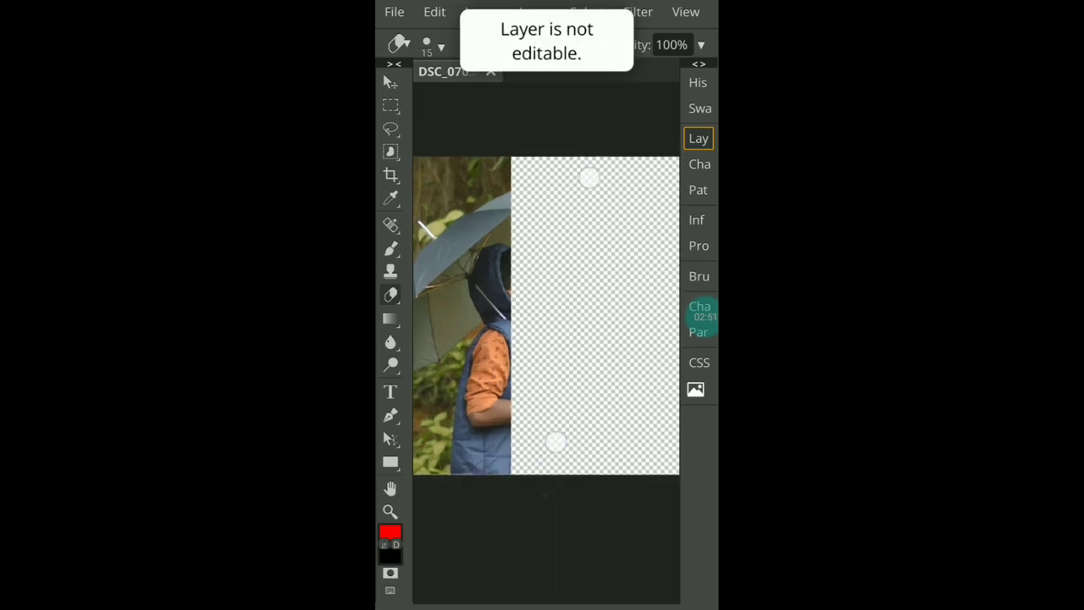
{"action": "scroll", "coordinate": [578, 308], "scroll_direction": "down", "scroll_amount": 2}
{"action": "scroll", "coordinate": [572, 317], "scroll_direction": "down", "scroll_amount": 2}
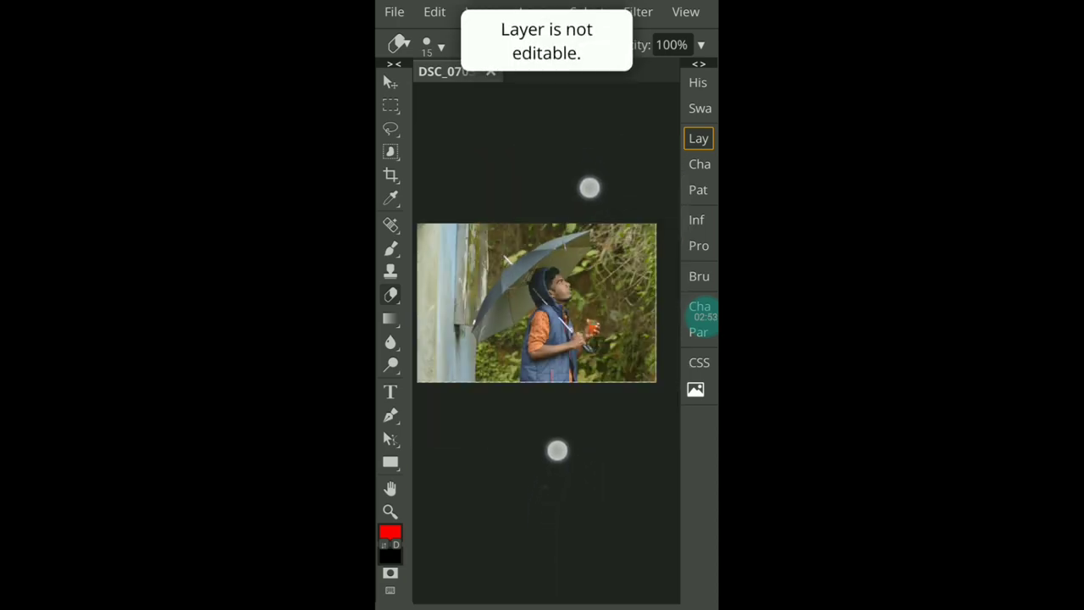
{"action": "scroll", "coordinate": [571, 317], "scroll_direction": "down", "scroll_amount": 2}
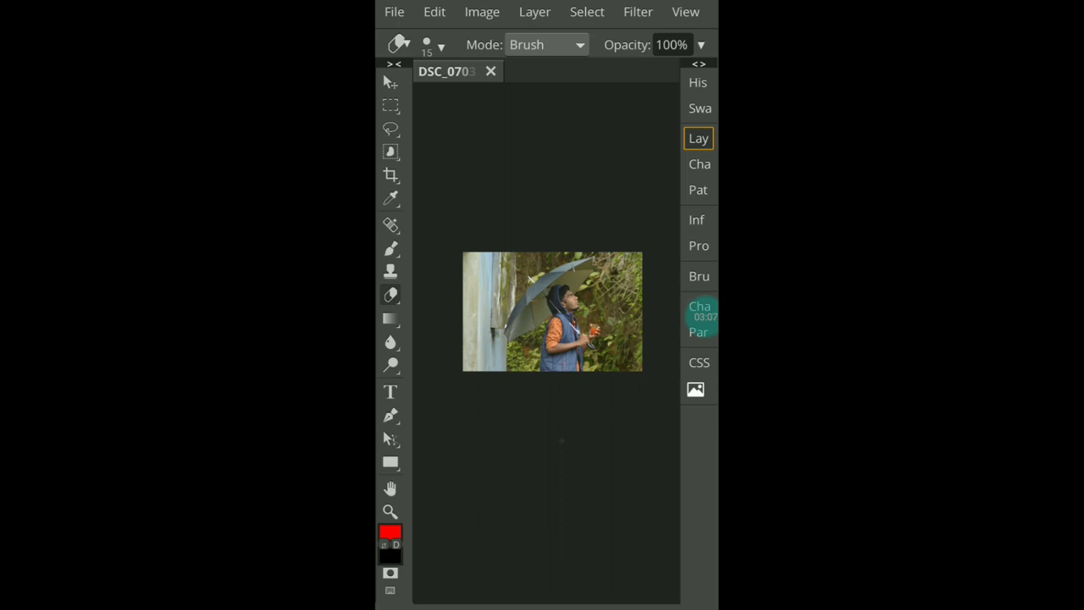
Step: Open the Instagram template image from the phone's Downloads folder through File > Open
{"action": "left_click", "coordinate": [393, 12]}
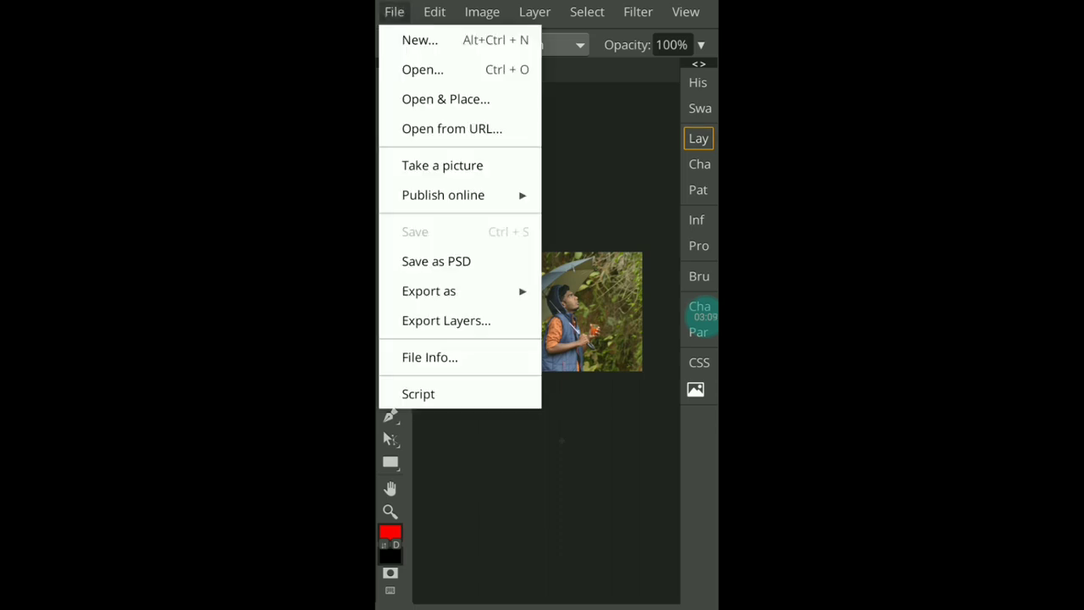
{"action": "left_click", "coordinate": [531, 280]}
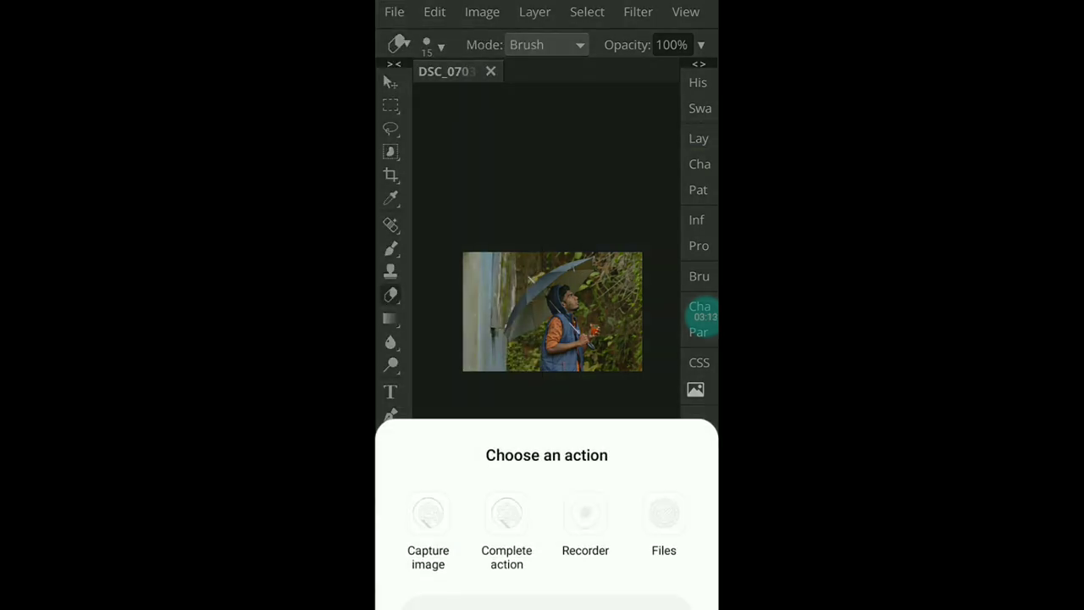
{"action": "left_click", "coordinate": [665, 518]}
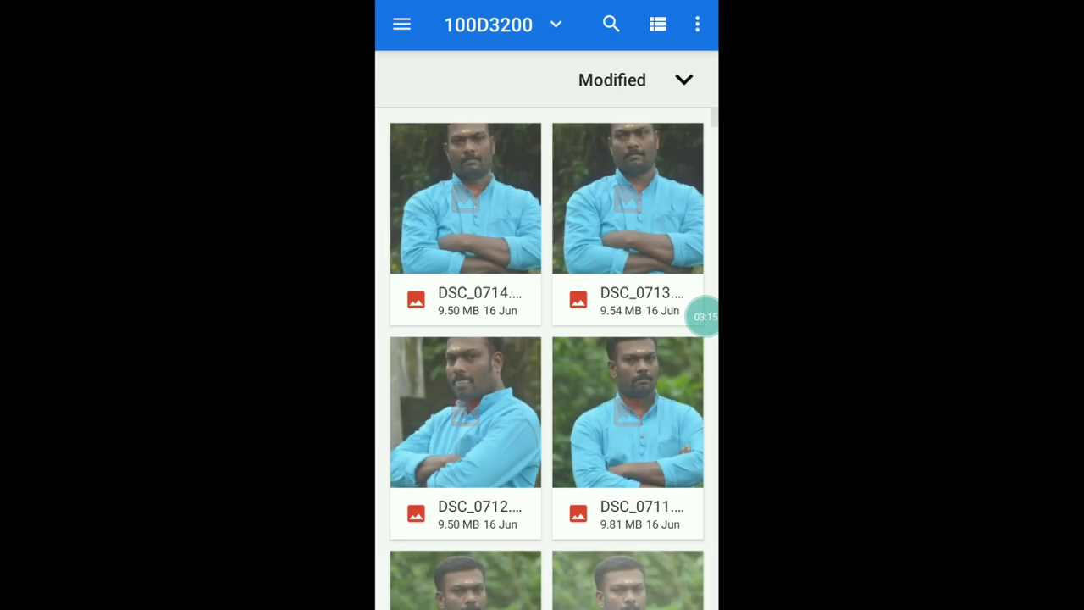
{"action": "left_click", "coordinate": [402, 23]}
{"action": "left_click", "coordinate": [535, 288]}
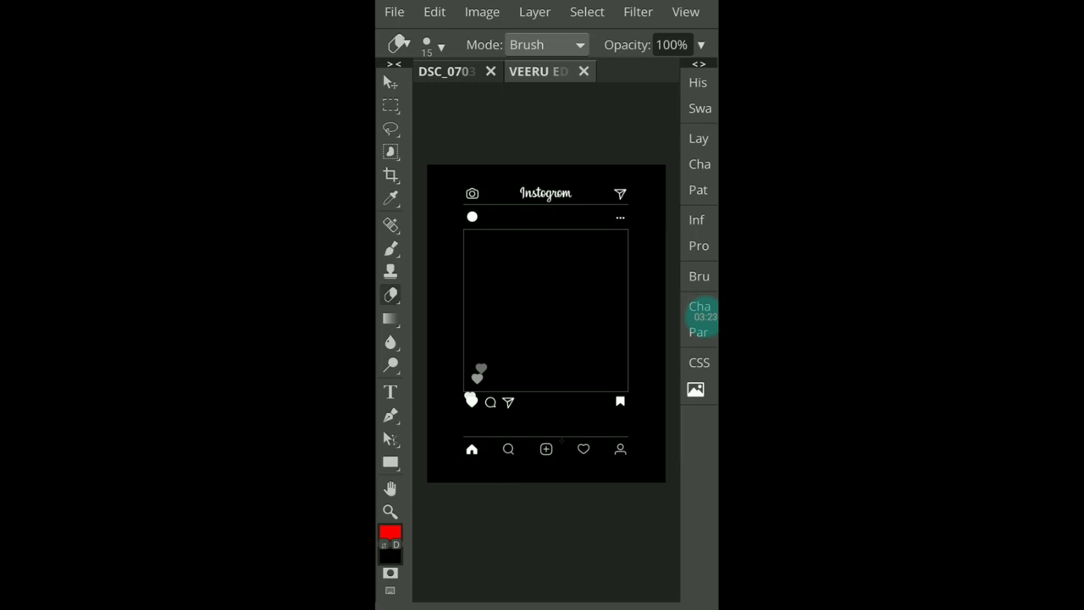
Step: Undo the accidental white stroke painted across the template
{"action": "left_click", "coordinate": [388, 79]}
{"action": "left_click_drag", "start_coordinate": [496, 182], "coordinate": [535, 307]}
{"action": "left_click_drag", "start_coordinate": [523, 267], "coordinate": [496, 185]}
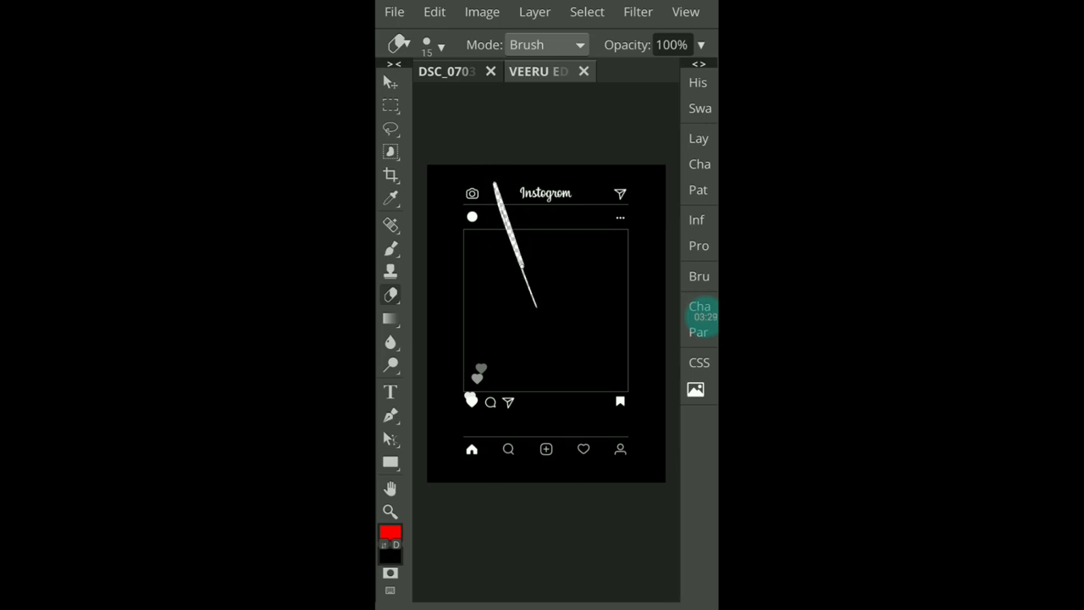
{"action": "left_click", "coordinate": [433, 14]}
{"action": "left_click", "coordinate": [521, 40]}
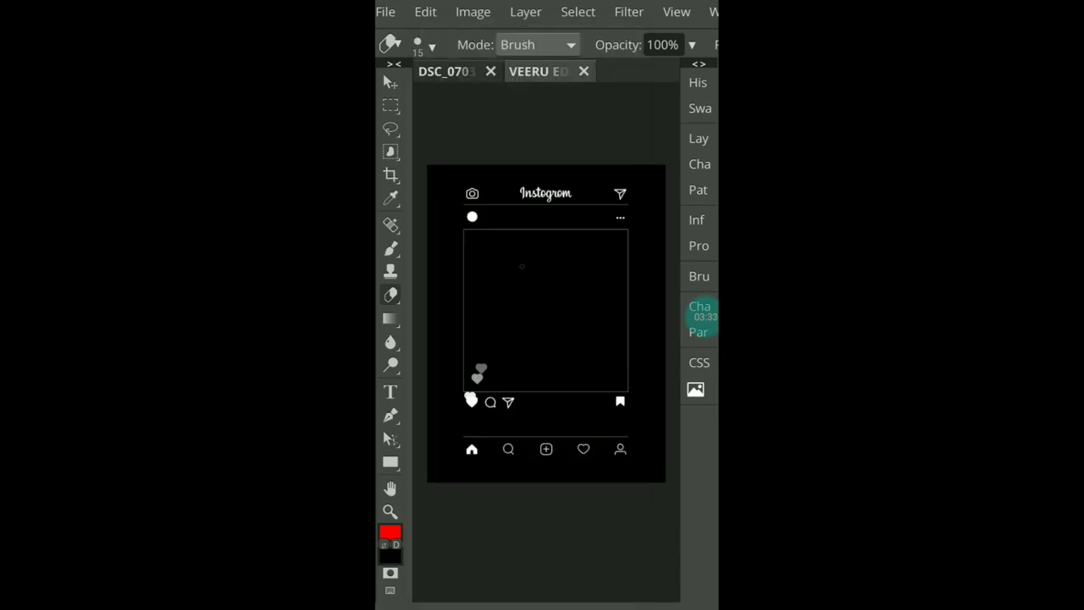
Step: Drag the template's Background layer onto the umbrella photo document and switch to that photo
{"action": "left_click", "coordinate": [699, 138]}
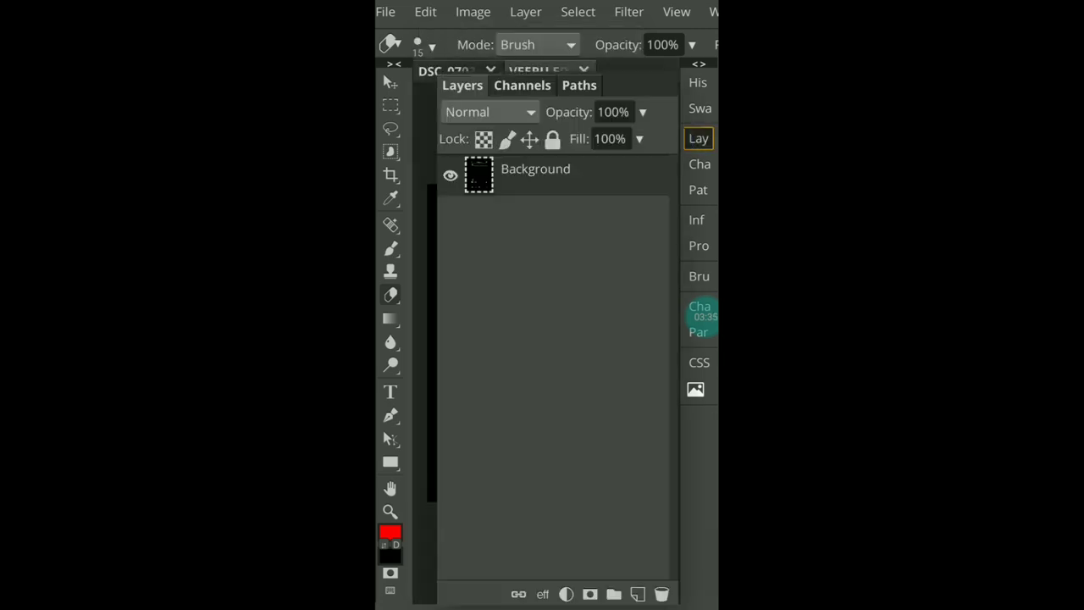
{"action": "mouse_move", "coordinate": [574, 180]}
{"action": "left_mouse_down"}
{"action": "mouse_move", "coordinate": [540, 168]}
{"action": "mouse_move", "coordinate": [510, 105]}
{"action": "left_mouse_up"}
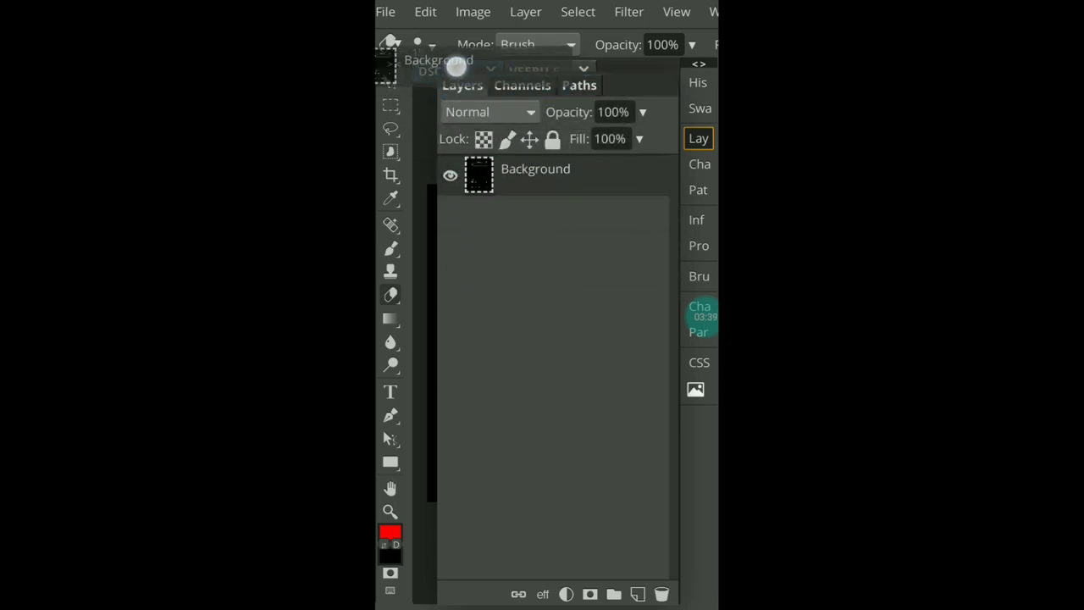
{"action": "left_click_drag", "start_coordinate": [474, 74], "coordinate": [441, 69]}
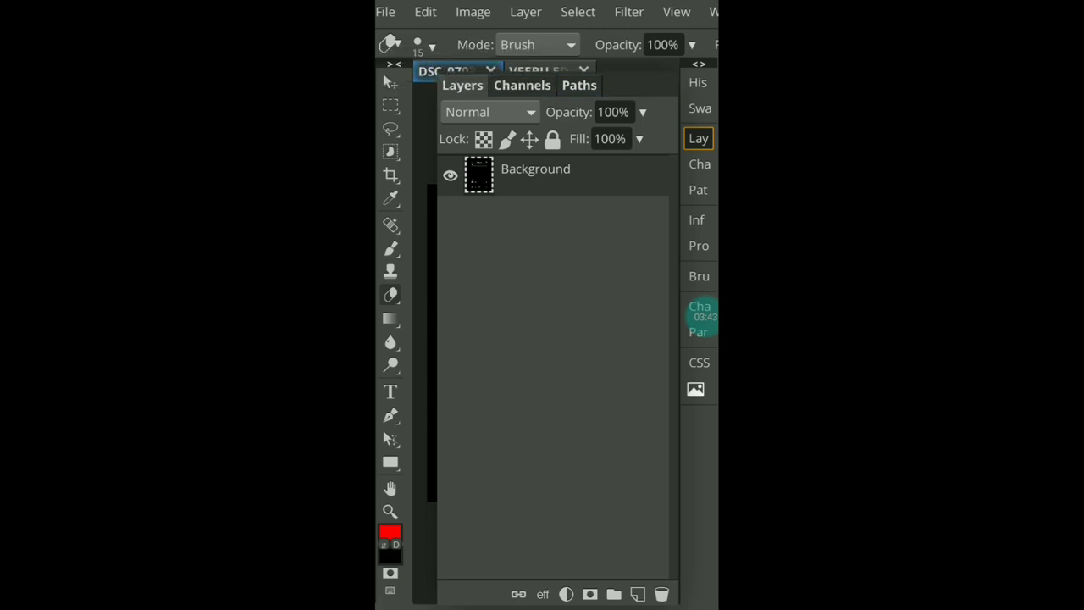
{"action": "left_click", "coordinate": [700, 138]}
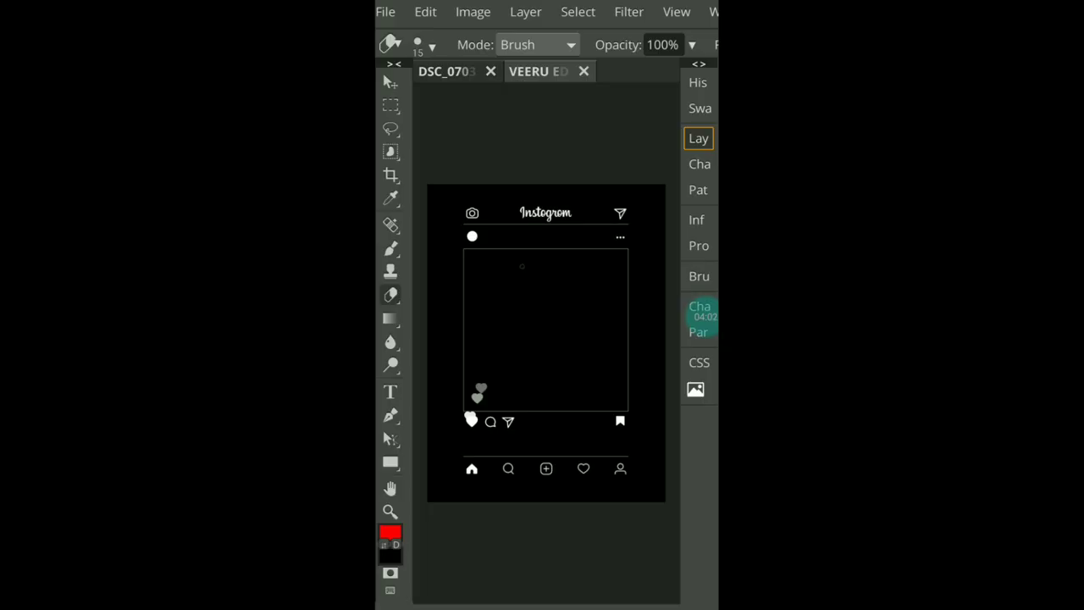
{"action": "left_click", "coordinate": [435, 71]}
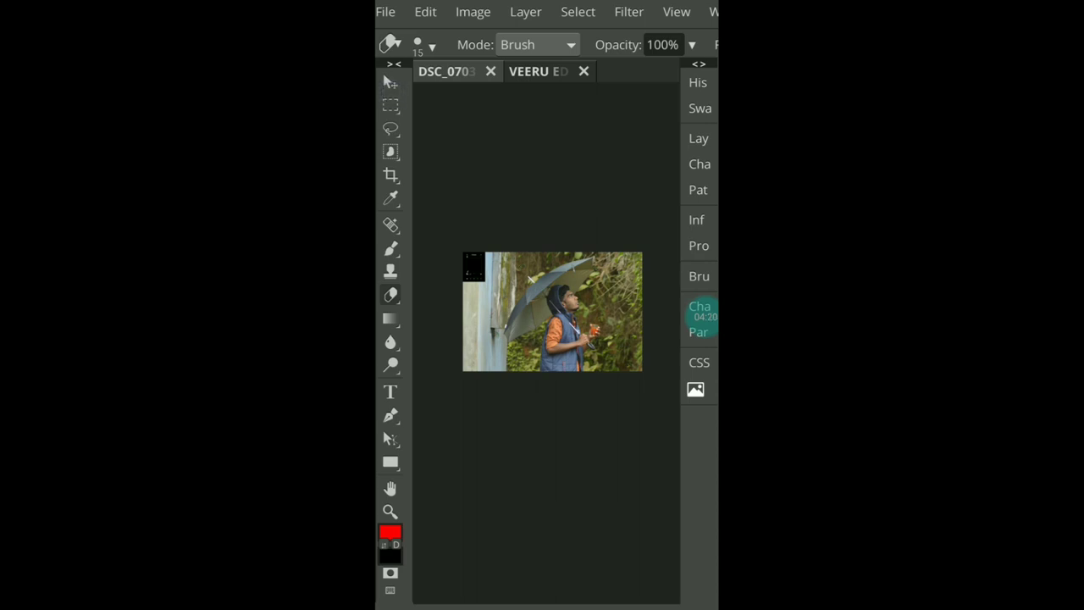
Step: Scale the Instagram template up to about 401% so it covers the photo's left half
{"action": "left_click", "coordinate": [390, 82]}
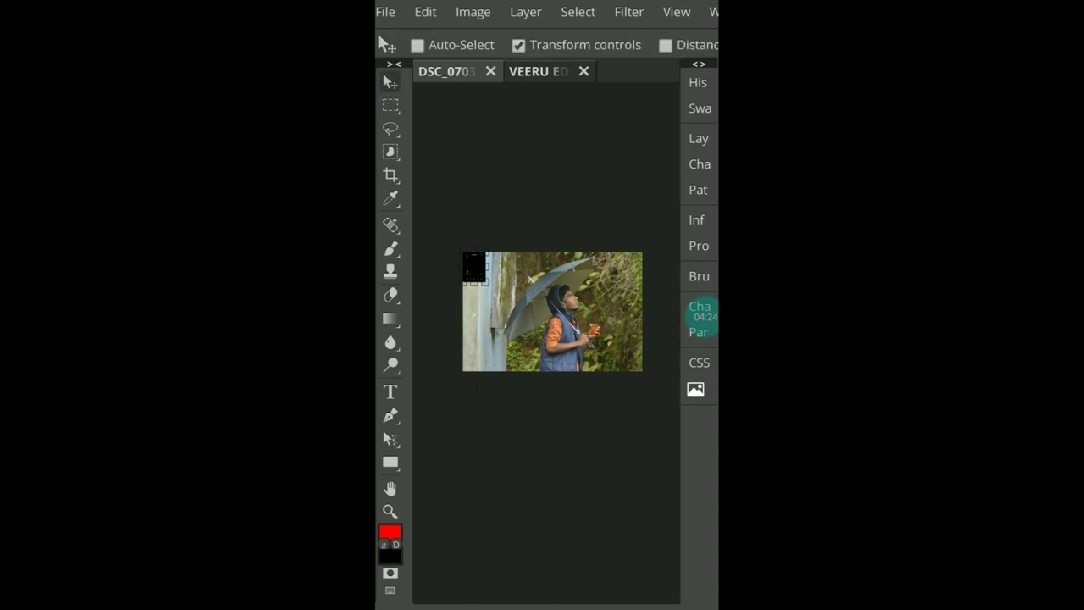
{"action": "left_click_drag", "start_coordinate": [482, 282], "coordinate": [554, 382]}
{"action": "mouse_move", "coordinate": [476, 284]}
{"action": "left_mouse_down"}
{"action": "mouse_move", "coordinate": [477, 296]}
{"action": "mouse_move", "coordinate": [650, 382]}
{"action": "left_mouse_up"}
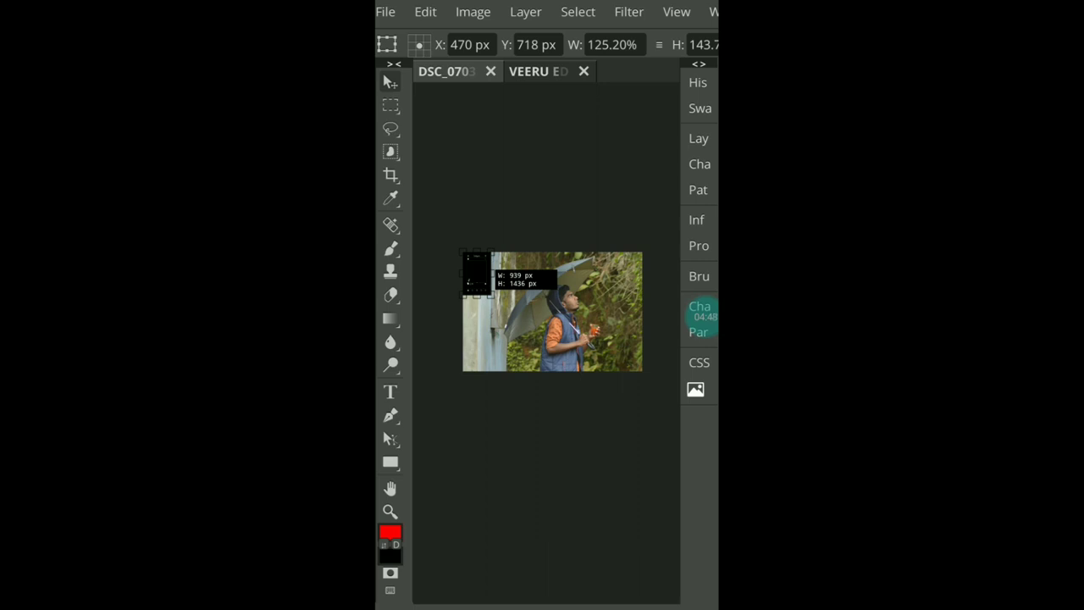
{"action": "left_click_drag", "start_coordinate": [492, 296], "coordinate": [553, 383]}
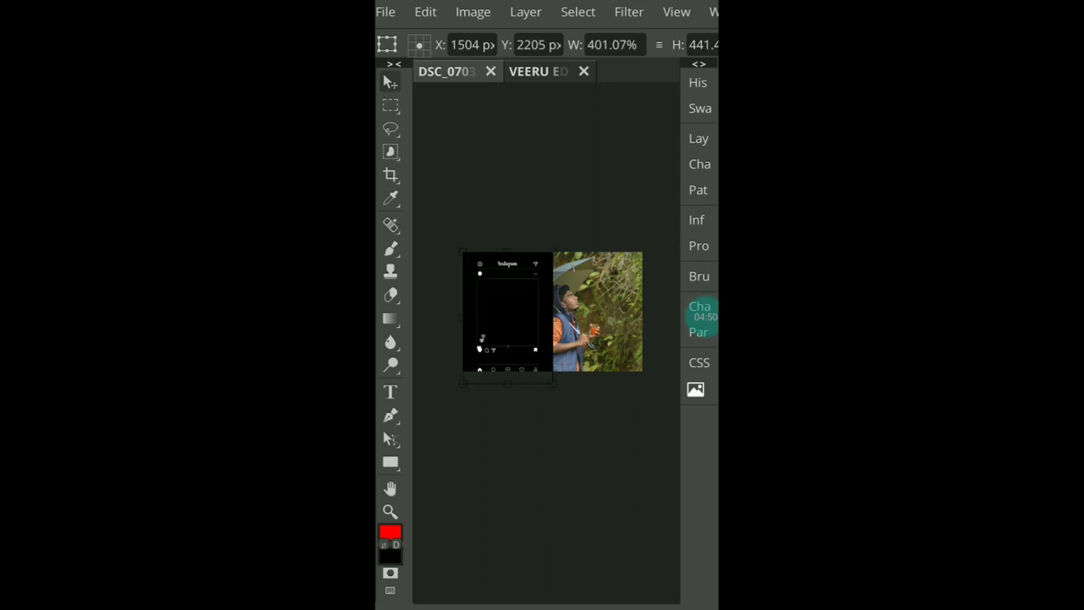
Step: Show the layer stack and select the Background and Hue/Saturation 1 layers, checking the blend-mode dropdown
{"action": "left_click", "coordinate": [700, 137]}
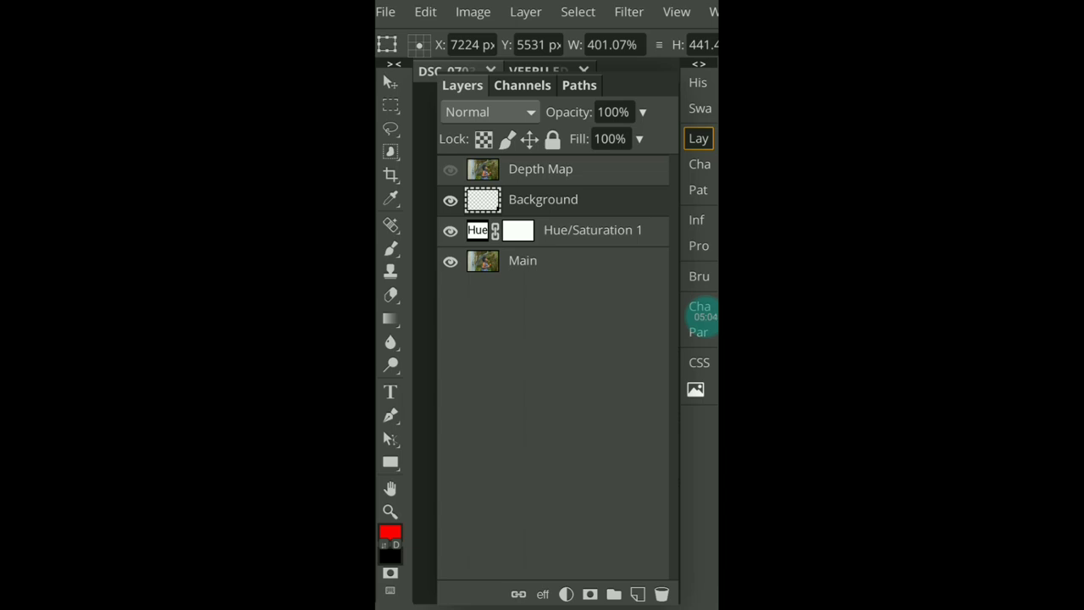
{"action": "left_click", "coordinate": [594, 197]}
{"action": "left_click", "coordinate": [612, 199]}
{"action": "left_click", "coordinate": [597, 224]}
{"action": "left_click_drag", "start_coordinate": [597, 224], "coordinate": [605, 276]}
{"action": "left_click", "coordinate": [603, 196]}
{"action": "left_click", "coordinate": [516, 110]}
{"action": "left_click", "coordinate": [521, 116]}
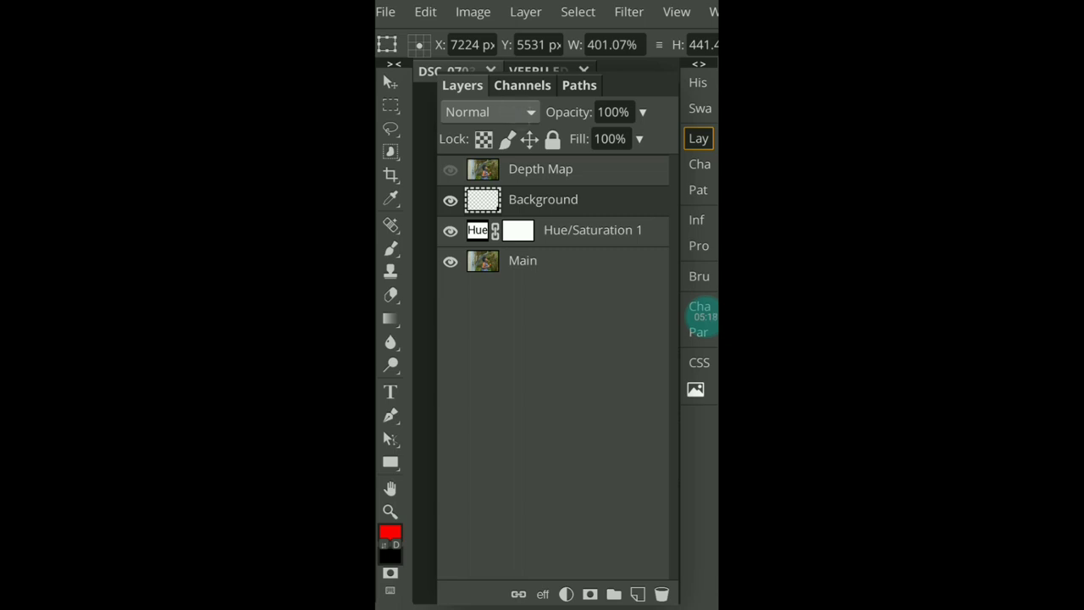